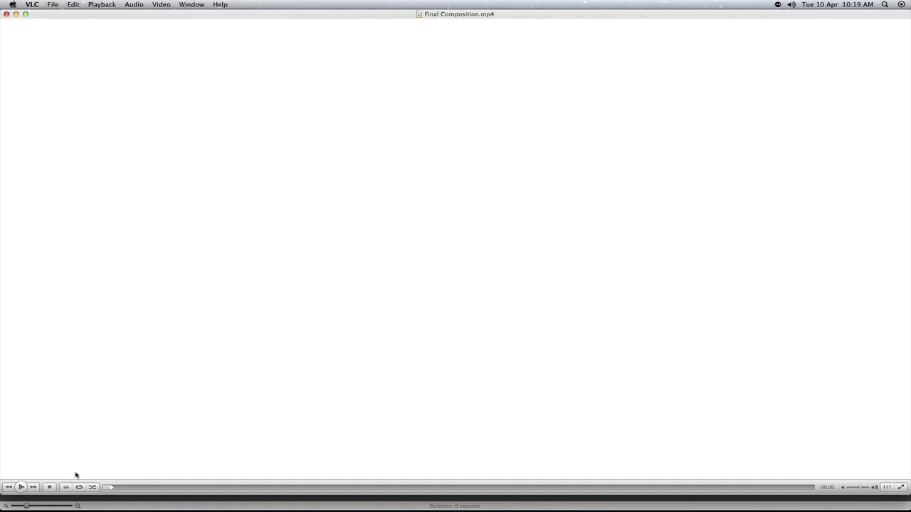
- Play the finished typing-effect video in VLC, then quit VLC to return to After Effects
{"action": "left_click", "coordinate": [21, 487]}
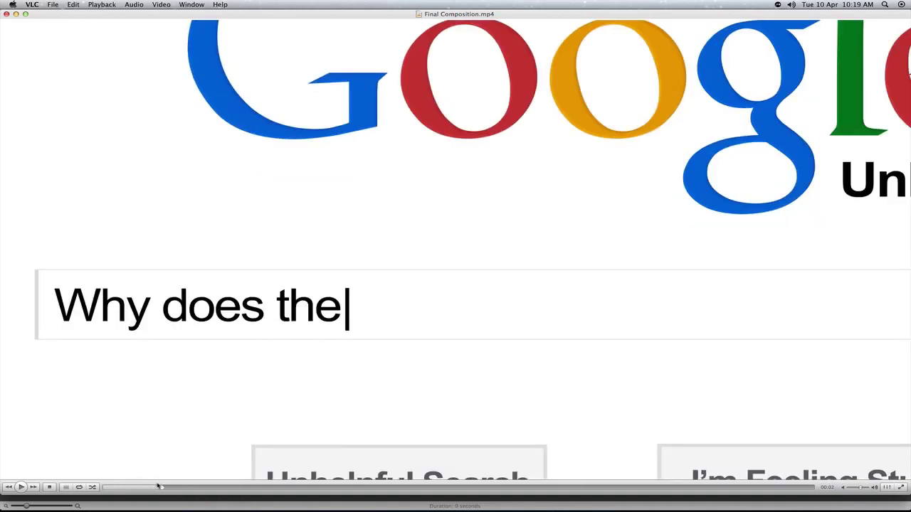
{"action": "key", "text": "super+q"}
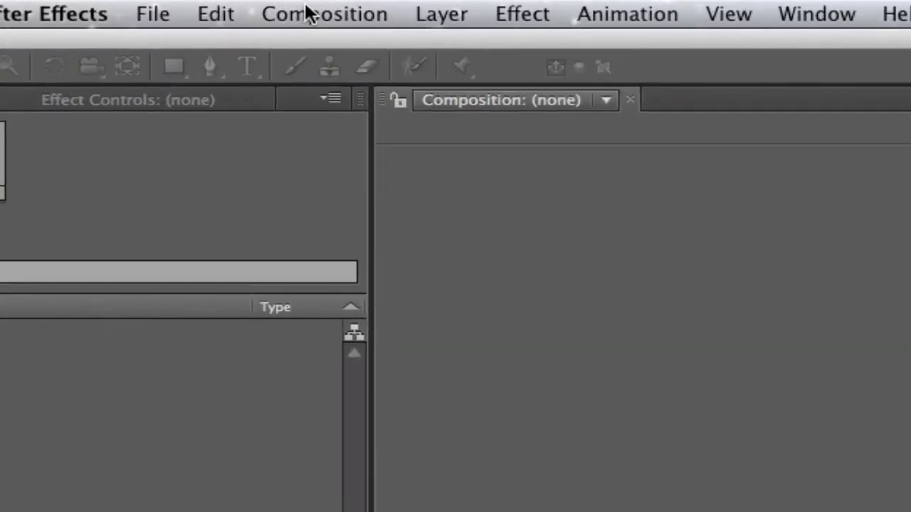
- Create Comp 1 using the HDTV 1080 29.97 preset (1920x1080) with a white background
{"action": "left_click", "coordinate": [138, 4]}
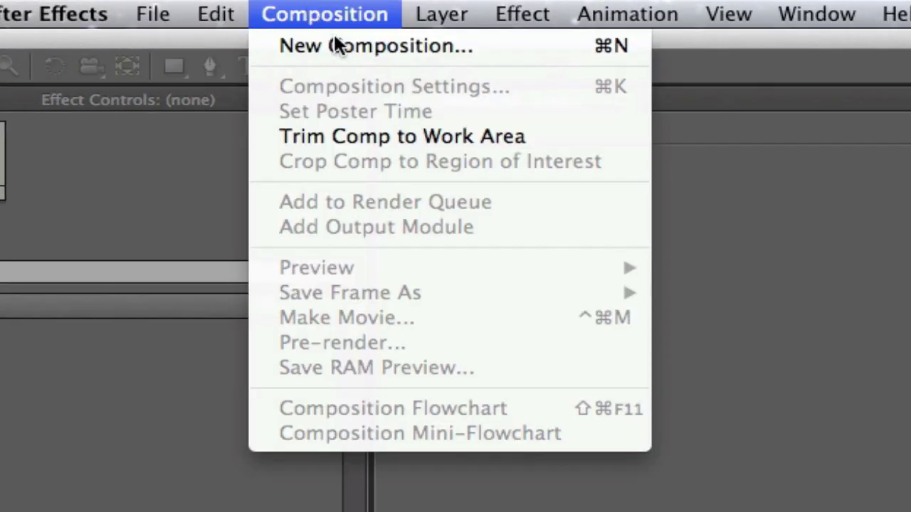
{"action": "left_click", "coordinate": [124, 15]}
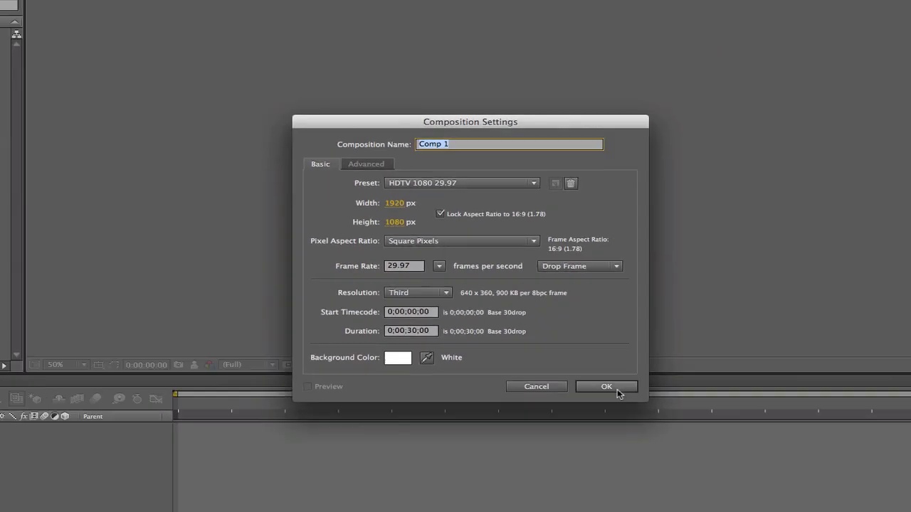
{"action": "left_click", "coordinate": [606, 387]}
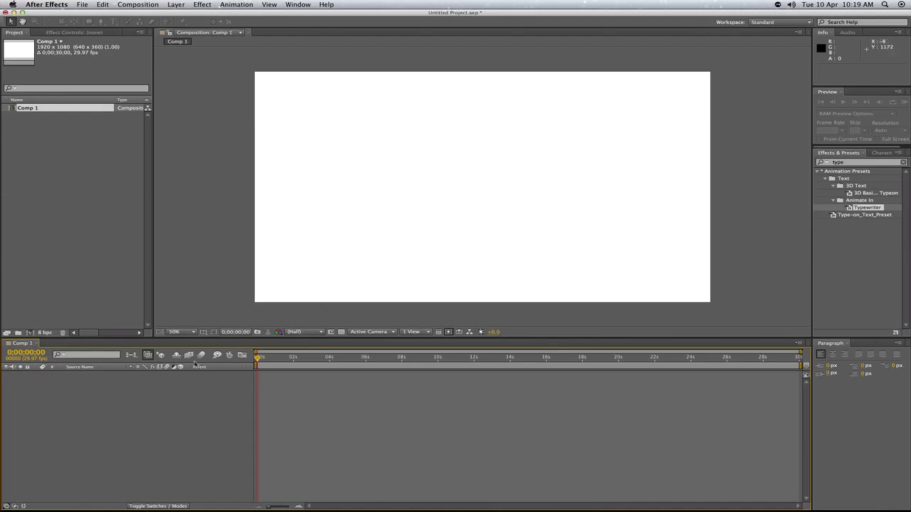
- Add a paragraph text layer reading 'Hello how are you?'
{"action": "left_click", "coordinate": [112, 21]}
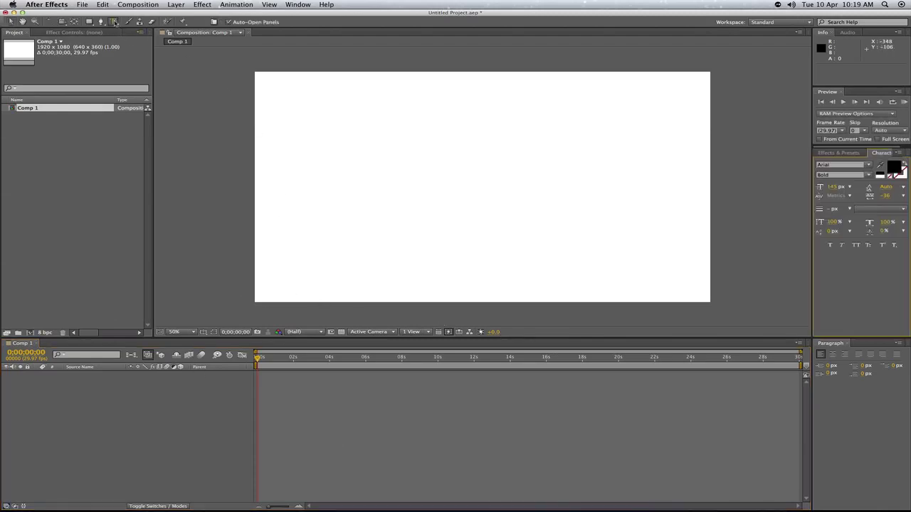
{"action": "left_click_drag", "start_coordinate": [335, 125], "coordinate": [637, 212]}
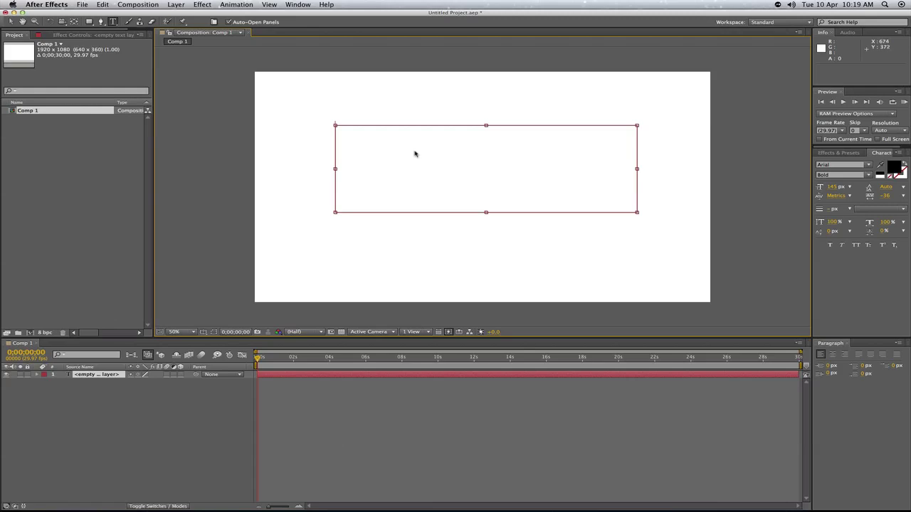
{"action": "type", "text": "Hello how are "}
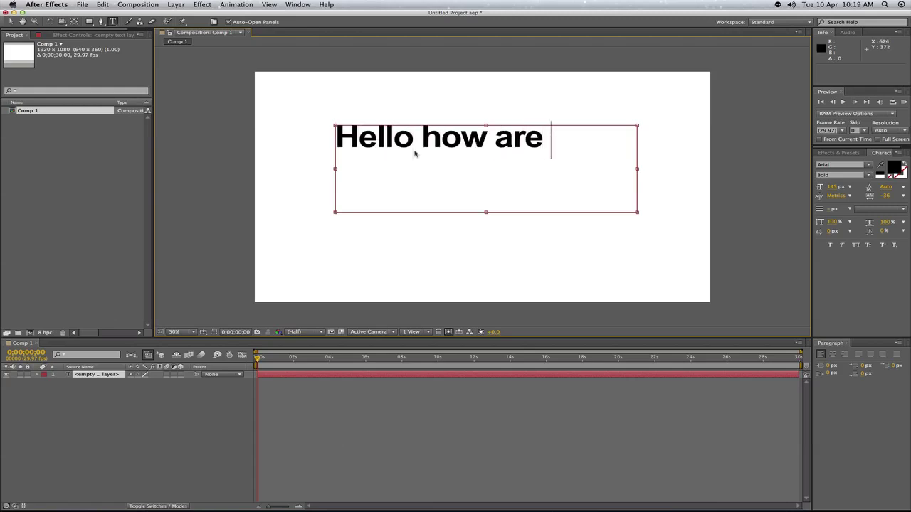
{"action": "type", "text": "you?"}
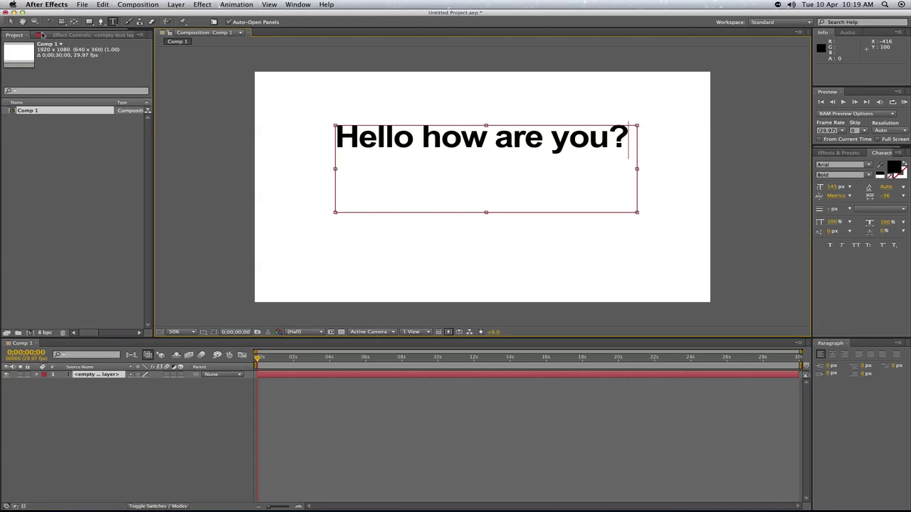
{"action": "left_click", "coordinate": [11, 21]}
- Enlarge the text box, raise the font to 162 px, and move the sentence toward centre
{"action": "left_click_drag", "start_coordinate": [486, 168], "coordinate": [472, 167]}
{"action": "double_click", "coordinate": [472, 167]}
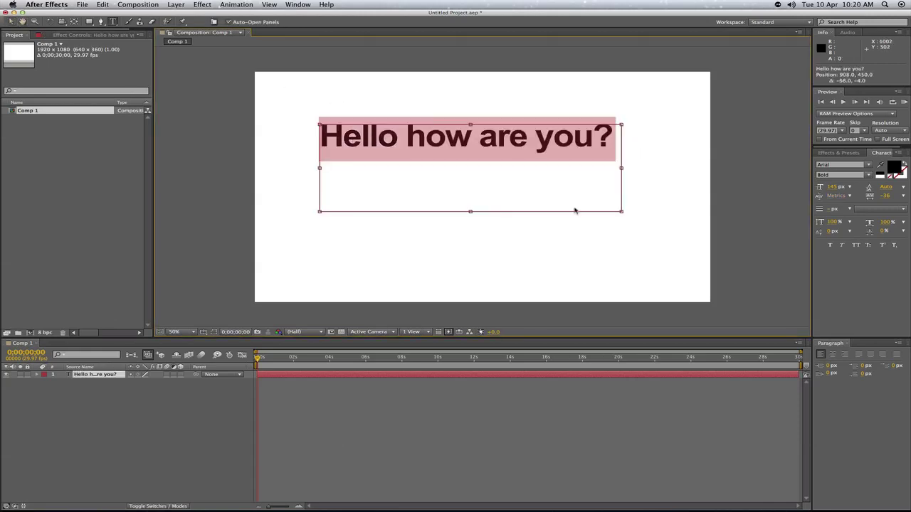
{"action": "left_click_drag", "start_coordinate": [621, 212], "coordinate": [701, 269]}
{"action": "left_click_drag", "start_coordinate": [829, 190], "coordinate": [907, 191]}
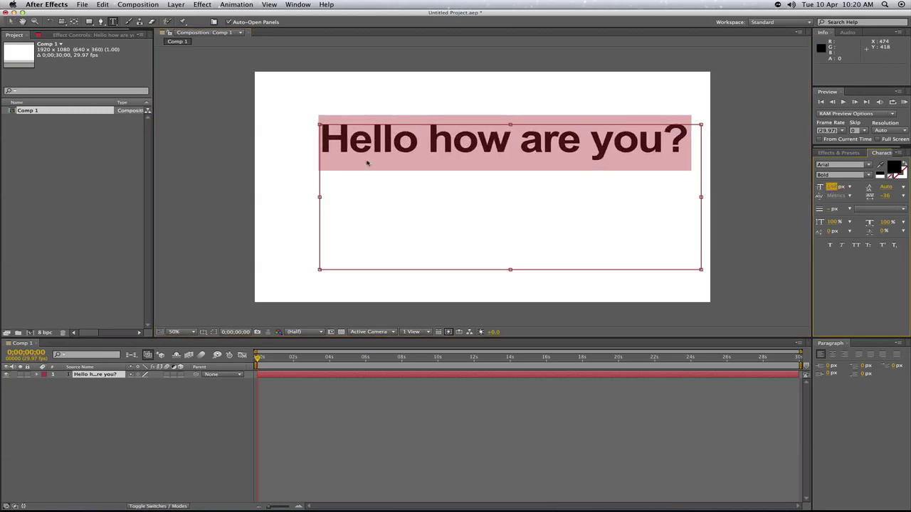
{"action": "left_click", "coordinate": [11, 21]}
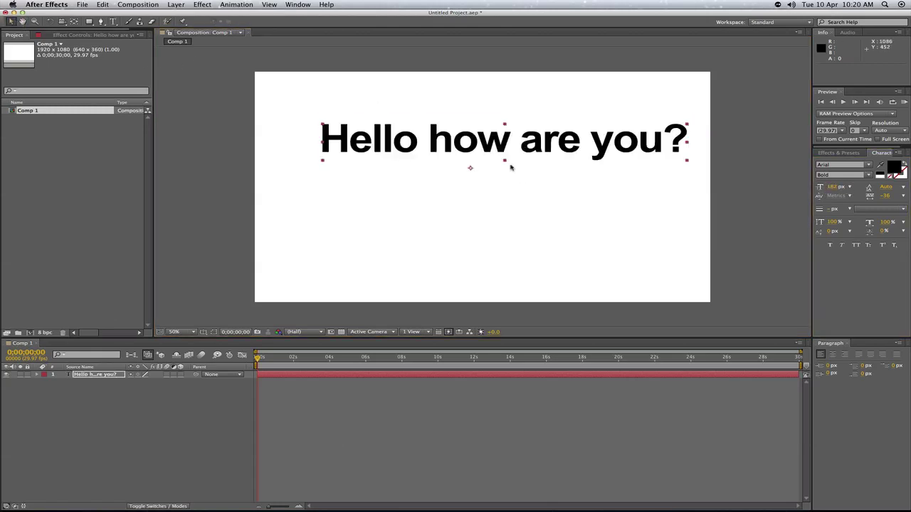
{"action": "left_click_drag", "start_coordinate": [496, 162], "coordinate": [474, 202]}
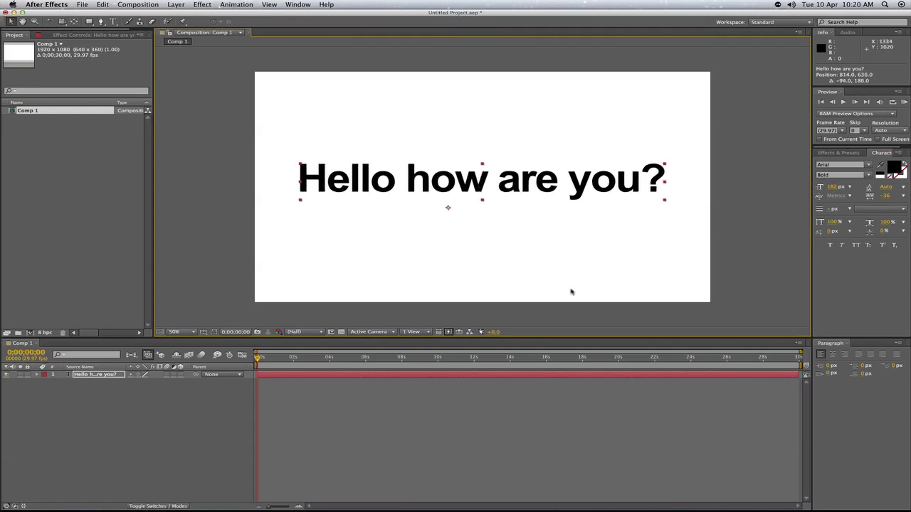
{"action": "left_click", "coordinate": [570, 292]}
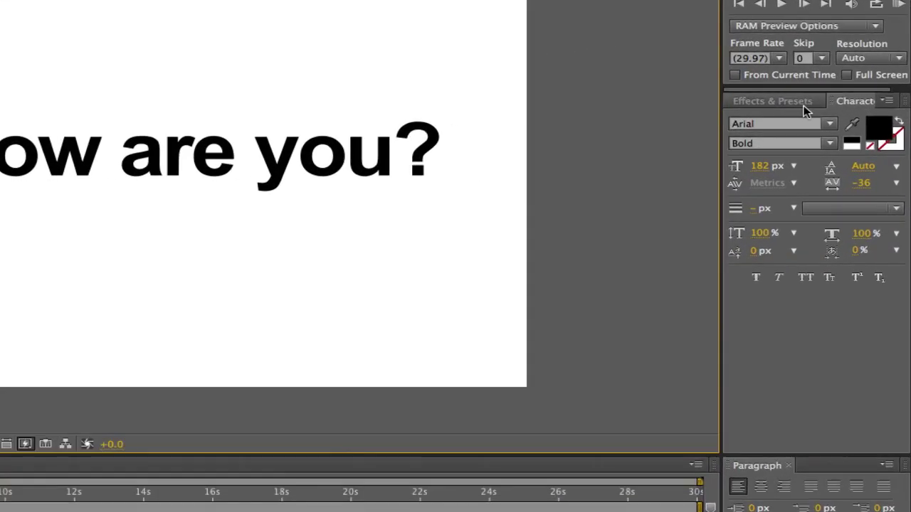
- Search presets for 'type' and apply the Typewriter preset to the text layer
{"action": "left_click", "coordinate": [805, 111]}
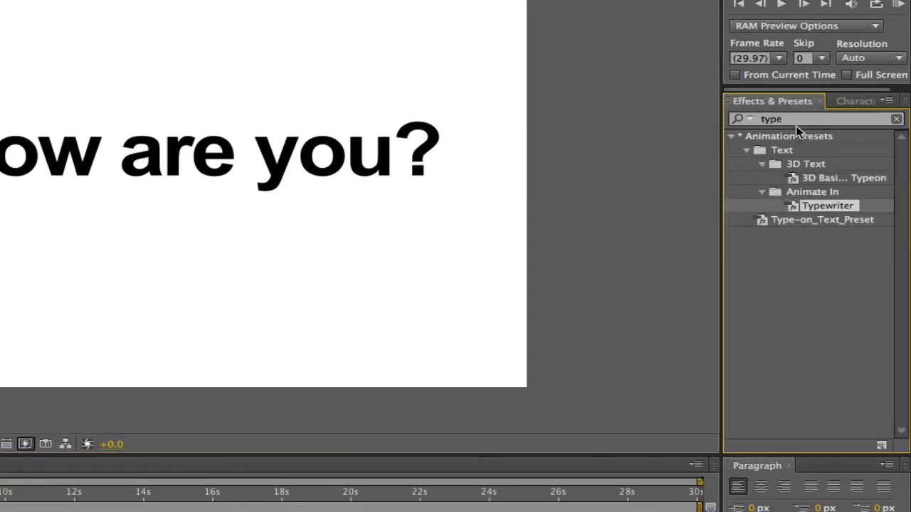
{"action": "left_click", "coordinate": [803, 123]}
{"action": "double_click", "coordinate": [803, 124]}
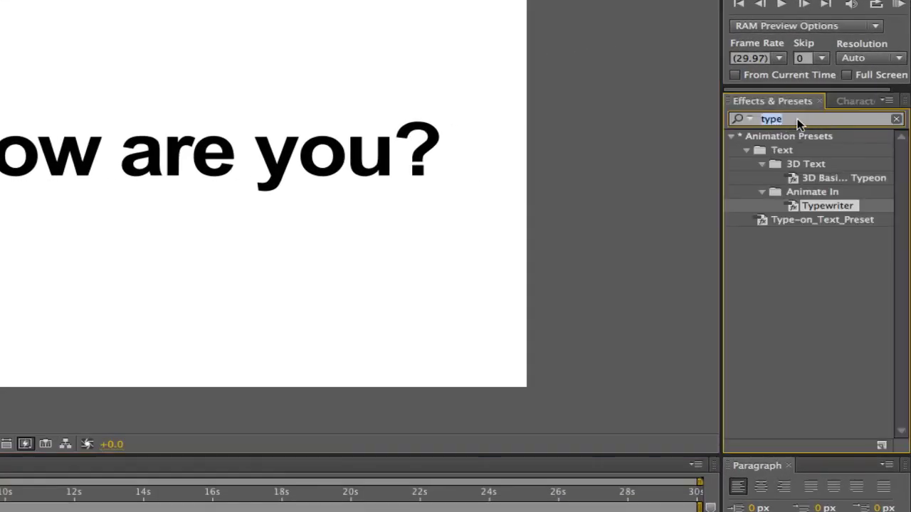
{"action": "type", "text": "type"}
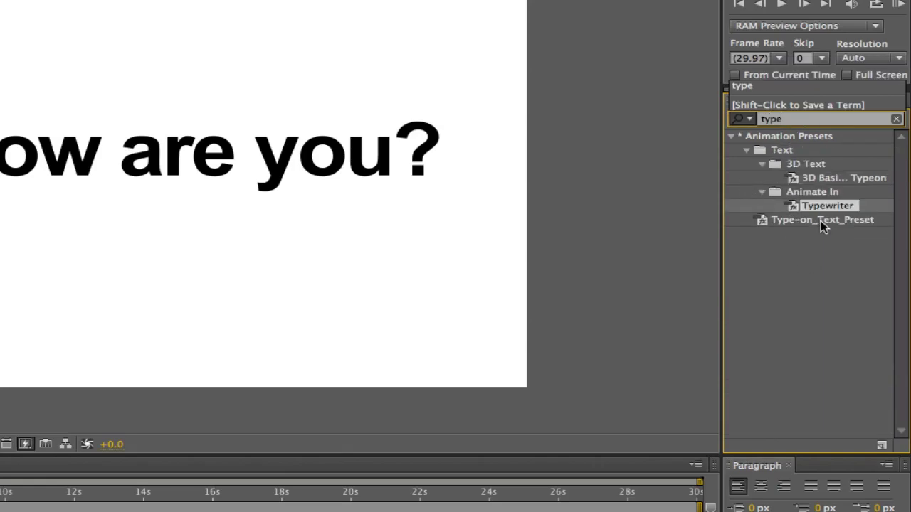
{"action": "double_click", "coordinate": [837, 205]}
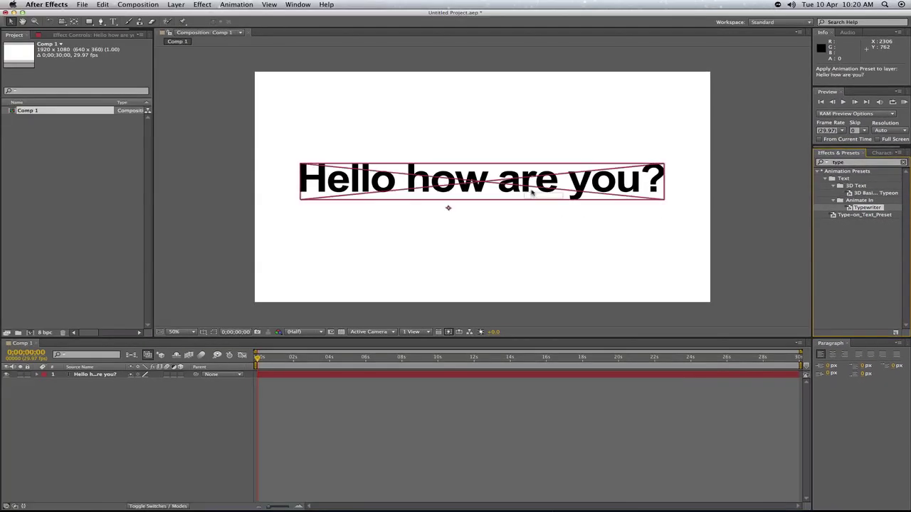
{"action": "left_click_drag", "start_coordinate": [531, 192], "coordinate": [463, 260]}
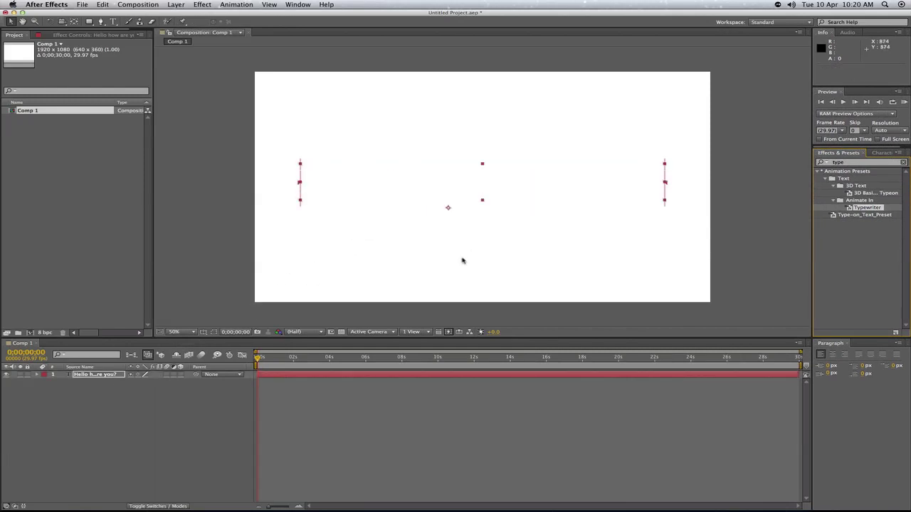
- Preview the Typewriter animation until the sentence has fully typed on, then stop
{"action": "key", "text": "space"}
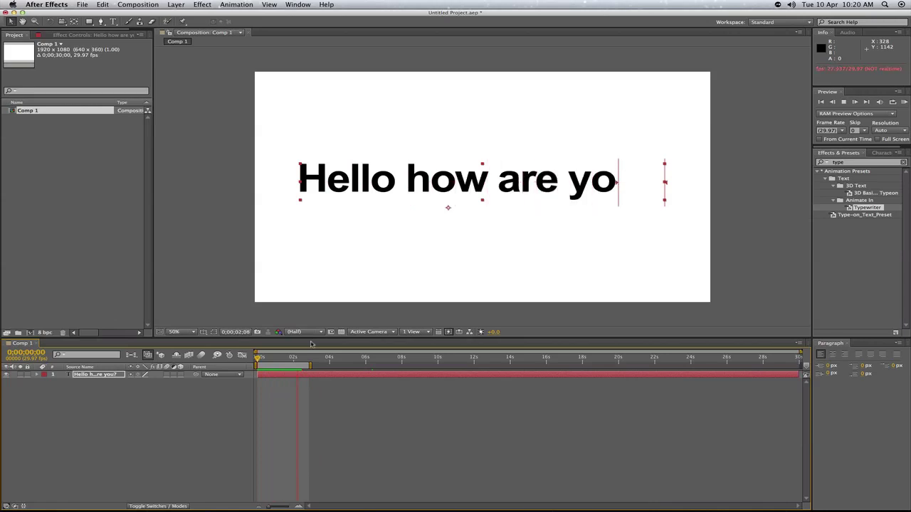
{"action": "key", "text": "space"}
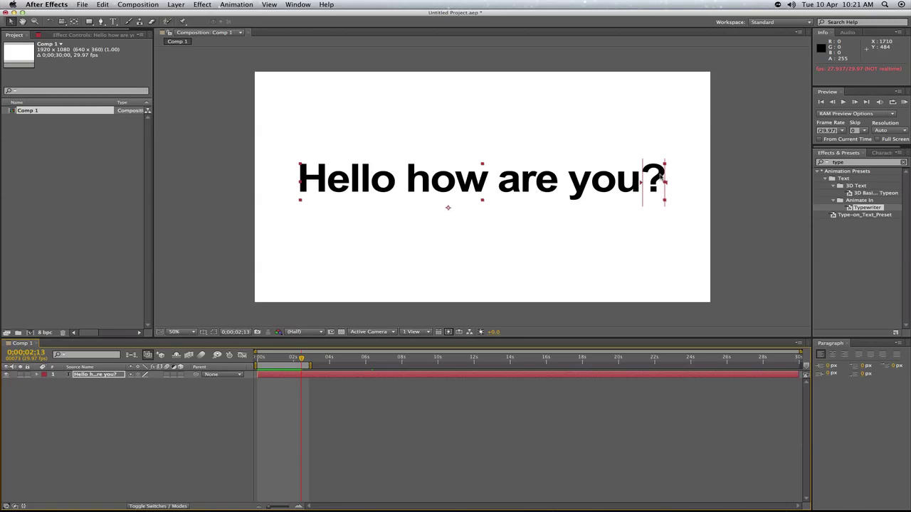
{"action": "mouse_move", "coordinate": [251, 507]}
{"action": "left_click", "coordinate": [269, 492]}
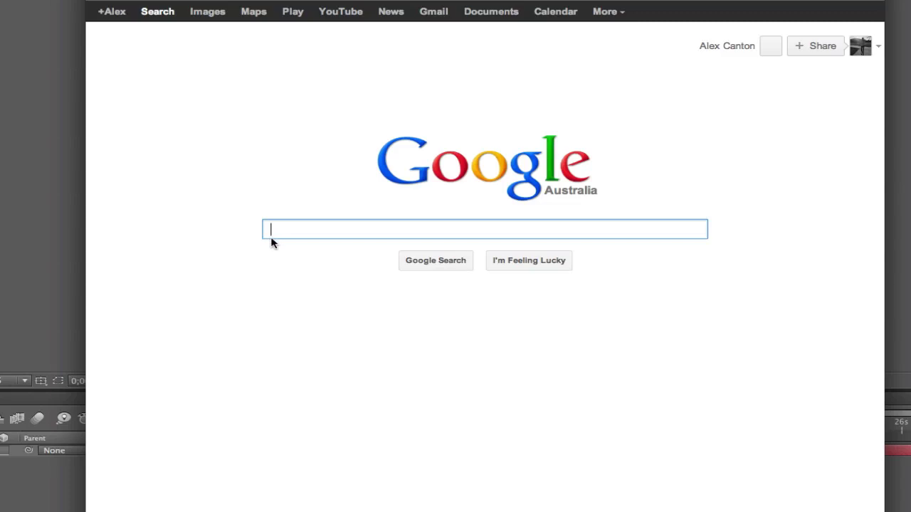
{"action": "key", "text": "super+w"}
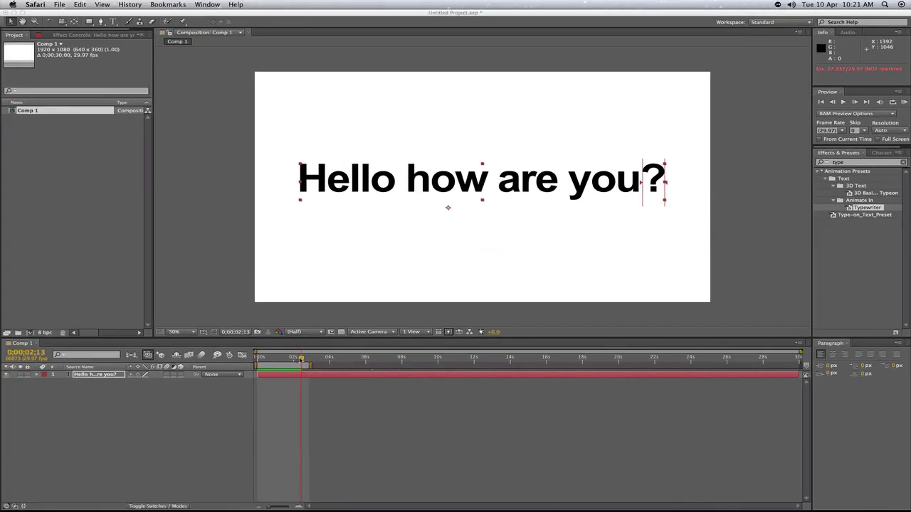
- Rewind to 0 seconds, deselect the text layer, and replay the Typewriter animation
{"action": "left_click", "coordinate": [267, 361]}
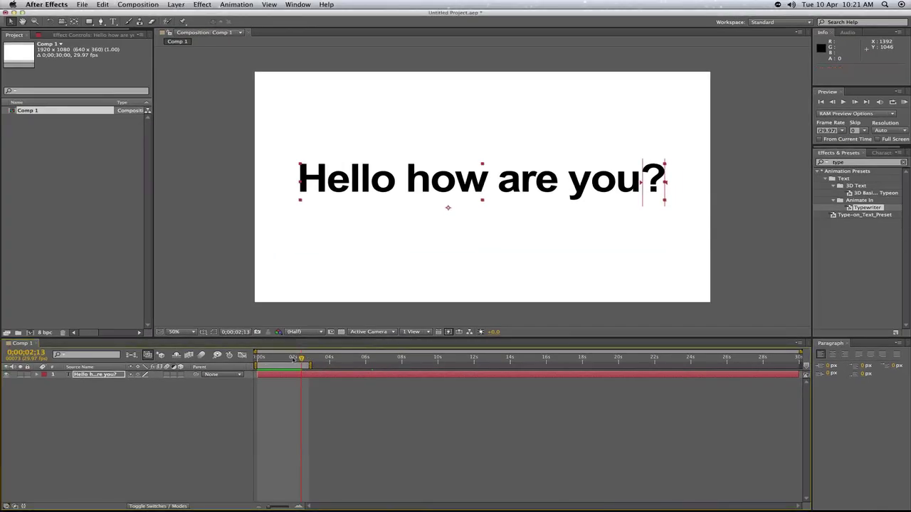
{"action": "left_click_drag", "start_coordinate": [300, 358], "coordinate": [257, 359]}
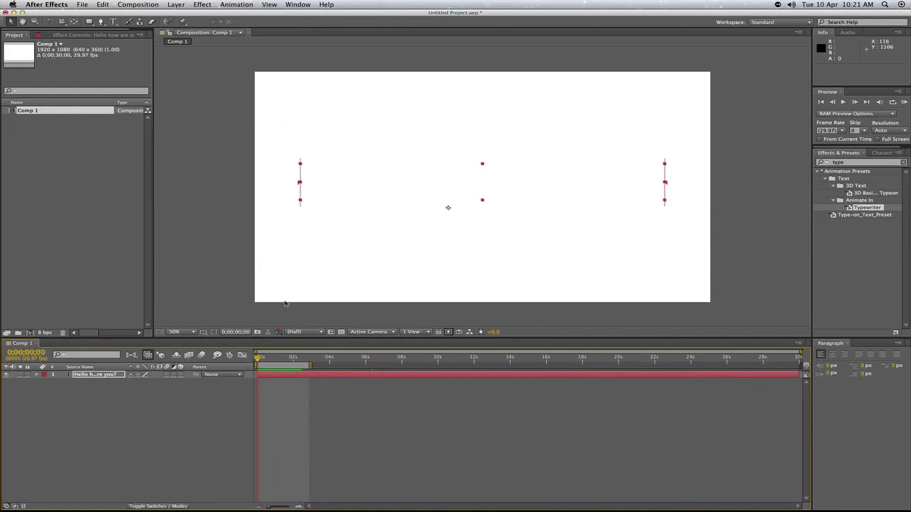
{"action": "left_click", "coordinate": [193, 141]}
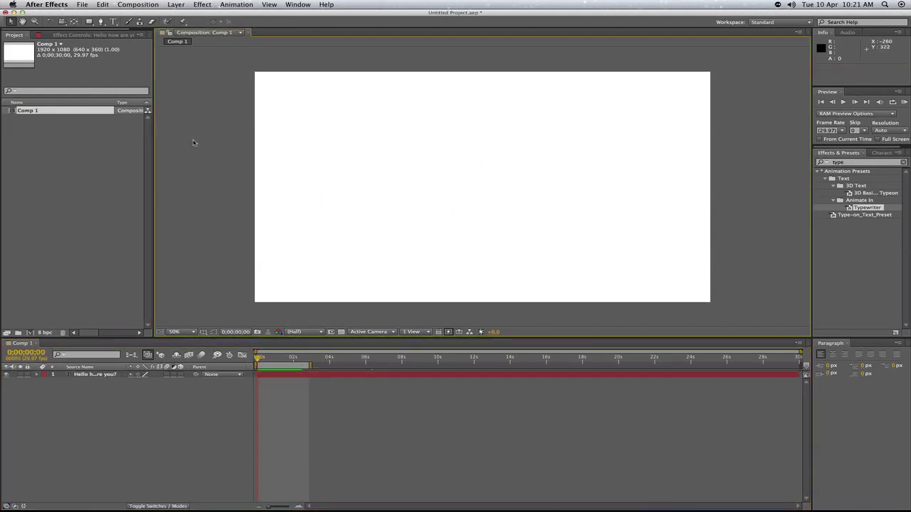
{"action": "key", "text": "space"}
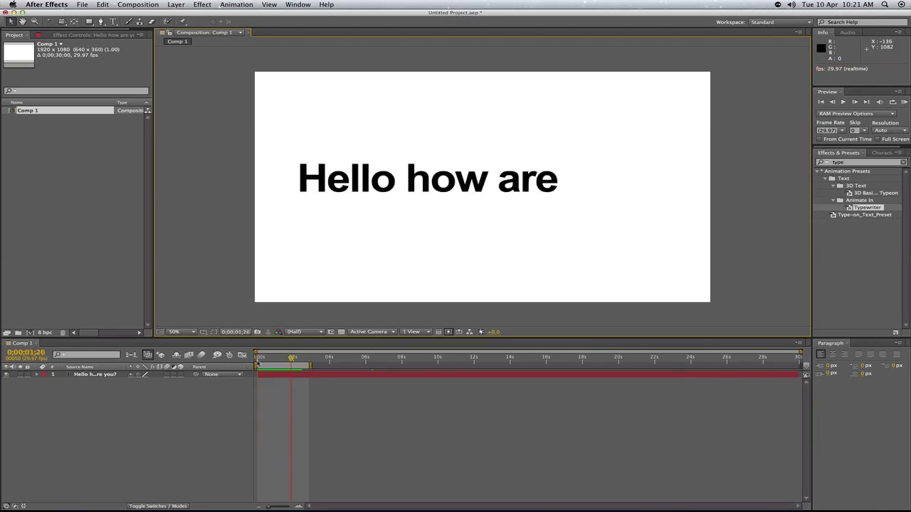
- Delete the text layer's Typewriter animator and select Type-on_Text_Preset
{"action": "left_click", "coordinate": [37, 375]}
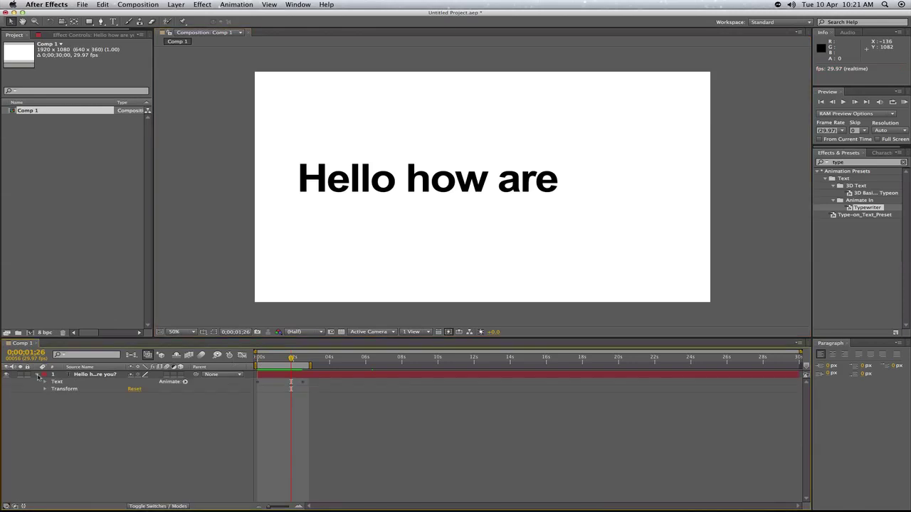
{"action": "left_click", "coordinate": [45, 382]}
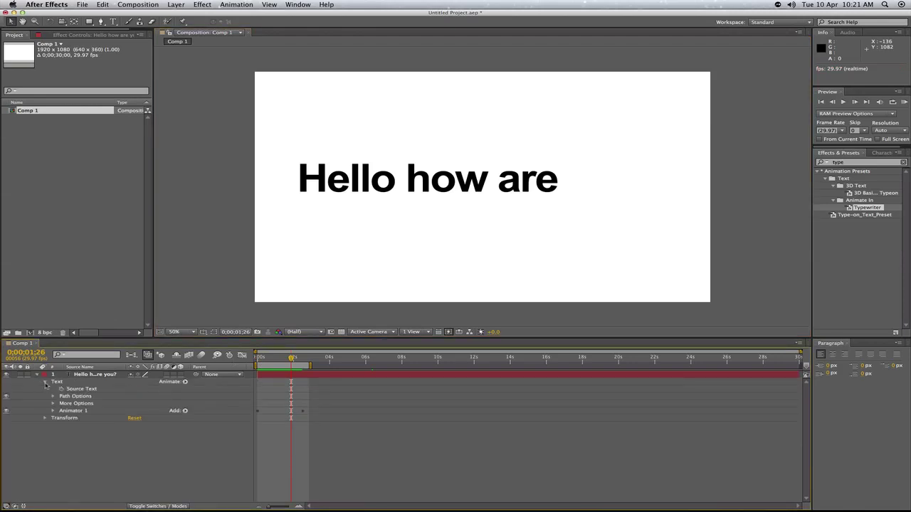
{"action": "left_click", "coordinate": [69, 410]}
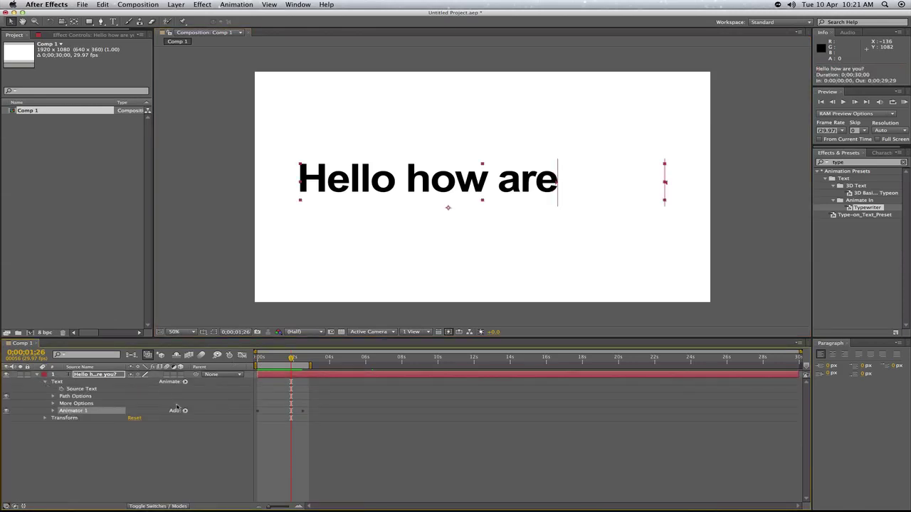
{"action": "key", "text": "Delete"}
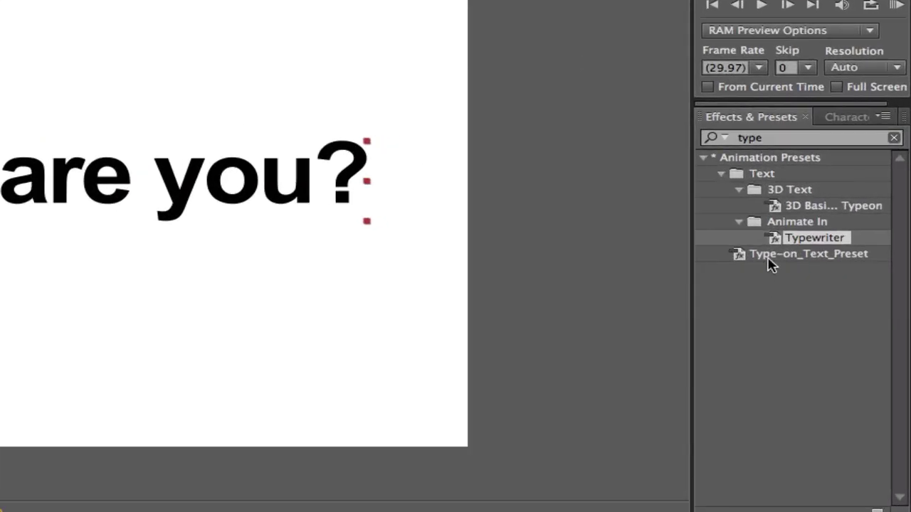
{"action": "left_click", "coordinate": [845, 215]}
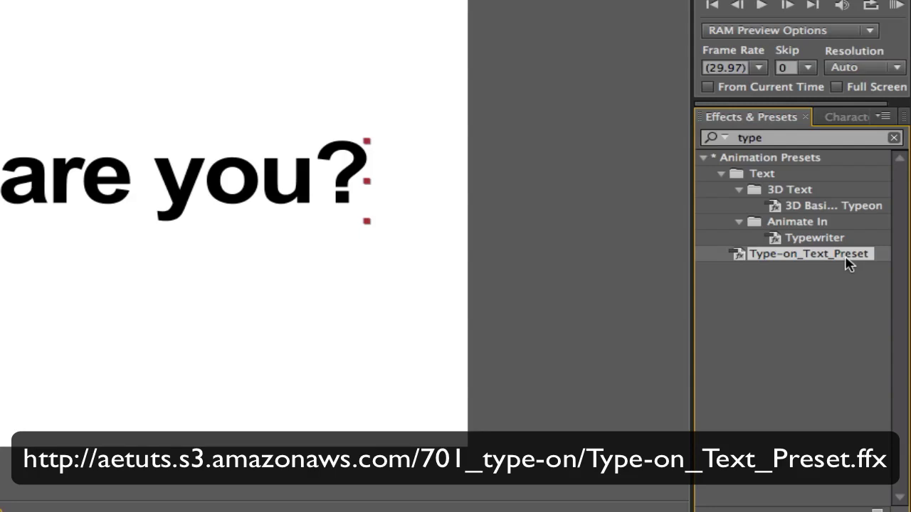
- Apply Type-on_Text_Preset to the sentence and scrub and preview its blinking-cursor type-on
{"action": "left_click_drag", "start_coordinate": [839, 256], "coordinate": [237, 441]}
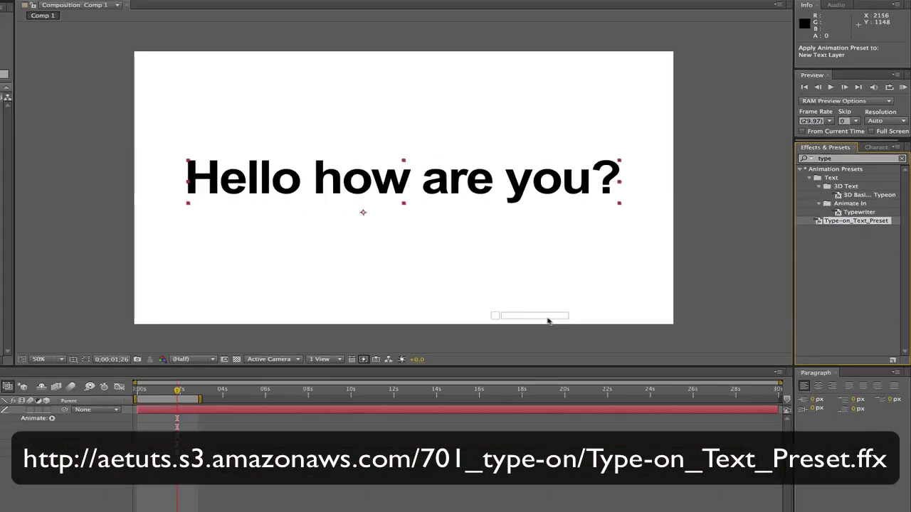
{"action": "left_click_drag", "start_coordinate": [548, 322], "coordinate": [464, 169]}
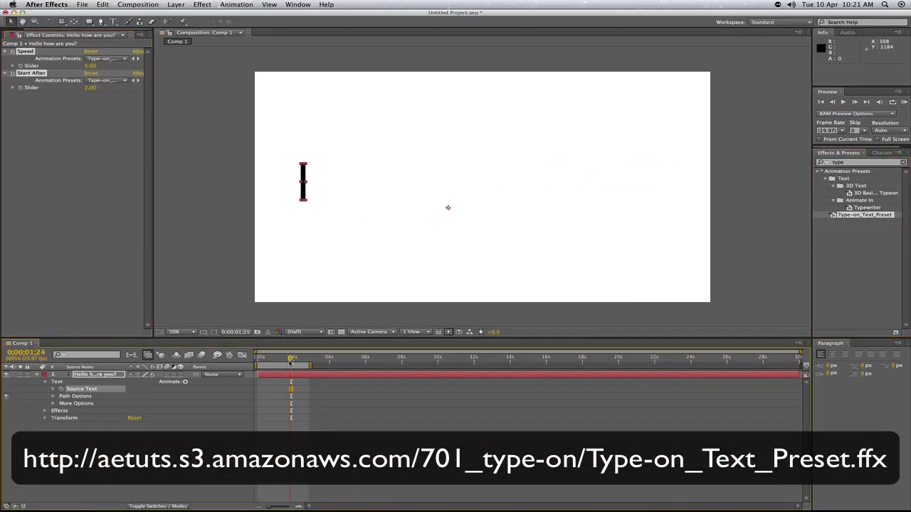
{"action": "left_click_drag", "start_coordinate": [293, 358], "coordinate": [425, 366]}
{"action": "left_click_drag", "start_coordinate": [259, 360], "coordinate": [393, 363]}
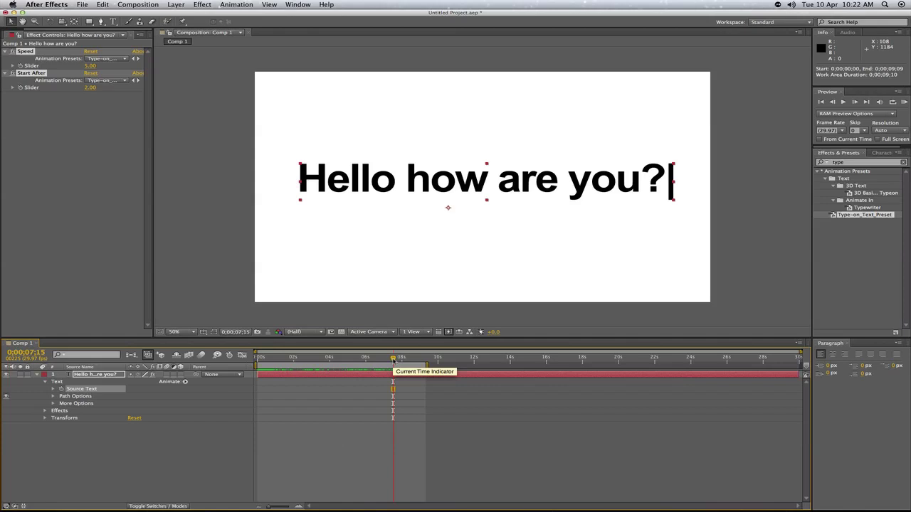
{"action": "left_click_drag", "start_coordinate": [392, 360], "coordinate": [258, 363]}
{"action": "key", "text": "KP_0"}
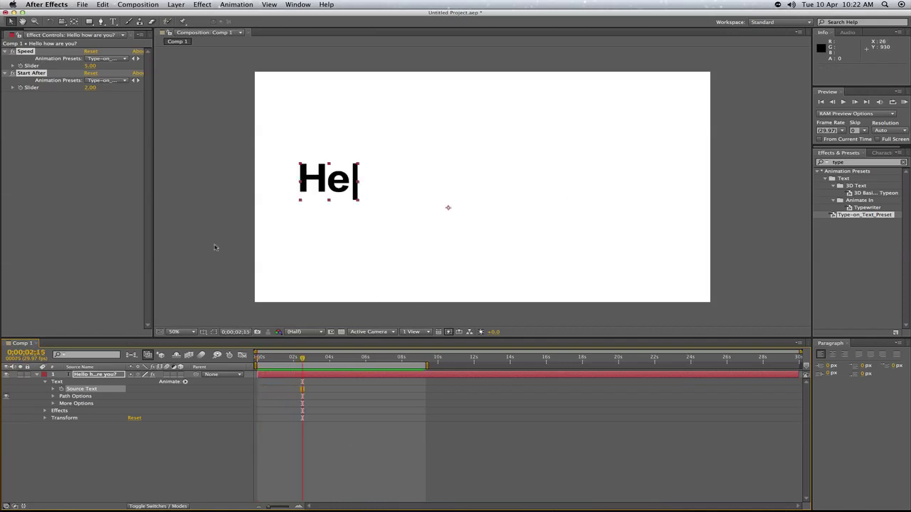
- Try a Speed value of 3 on the type-on effect, then undo it back to 5.00
{"action": "left_click", "coordinate": [61, 428]}
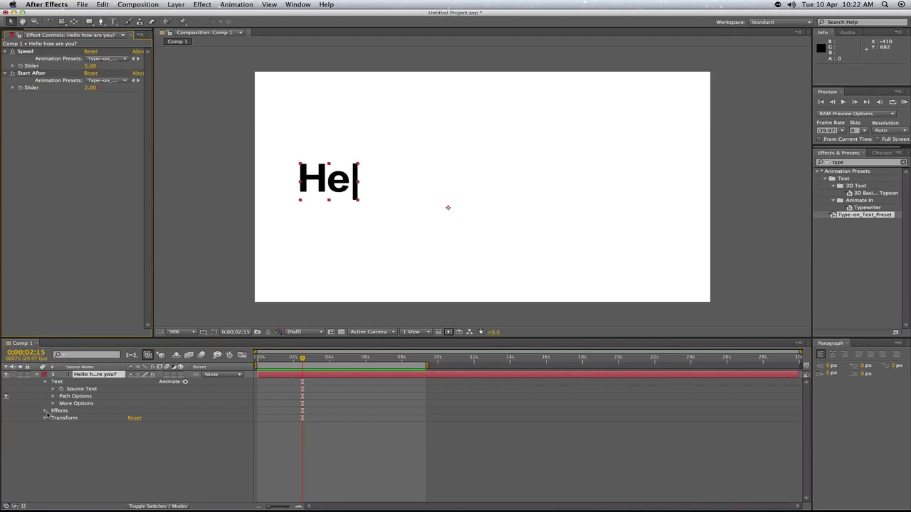
{"action": "left_click", "coordinate": [45, 412]}
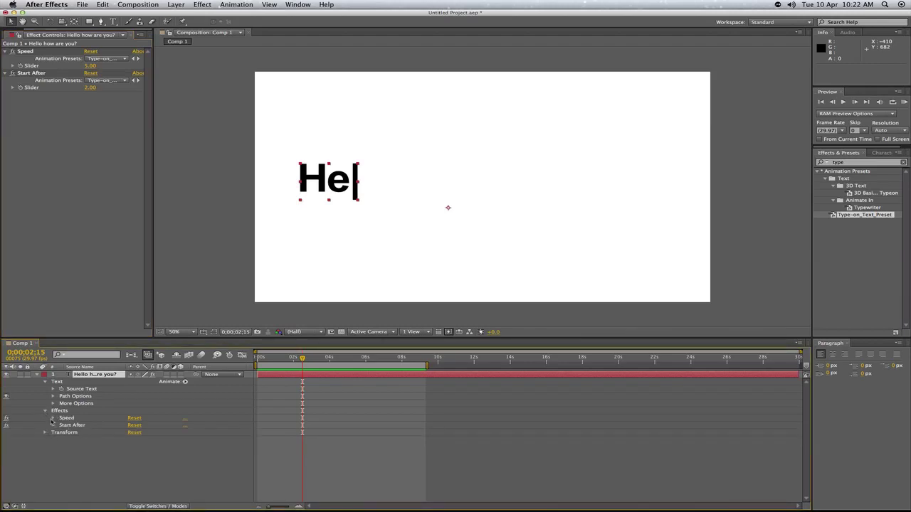
{"action": "left_click", "coordinate": [53, 418]}
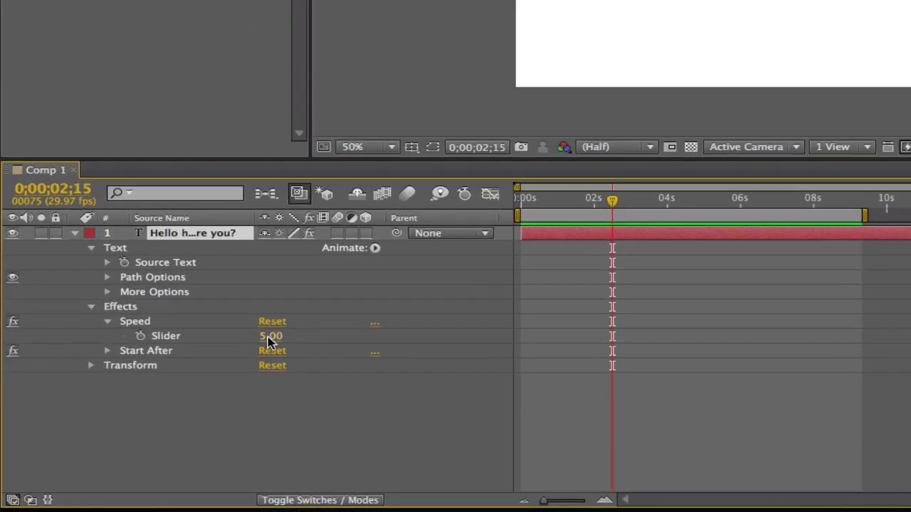
{"action": "left_click", "coordinate": [133, 425]}
{"action": "type", "text": "3"}
{"action": "key", "text": "Return"}
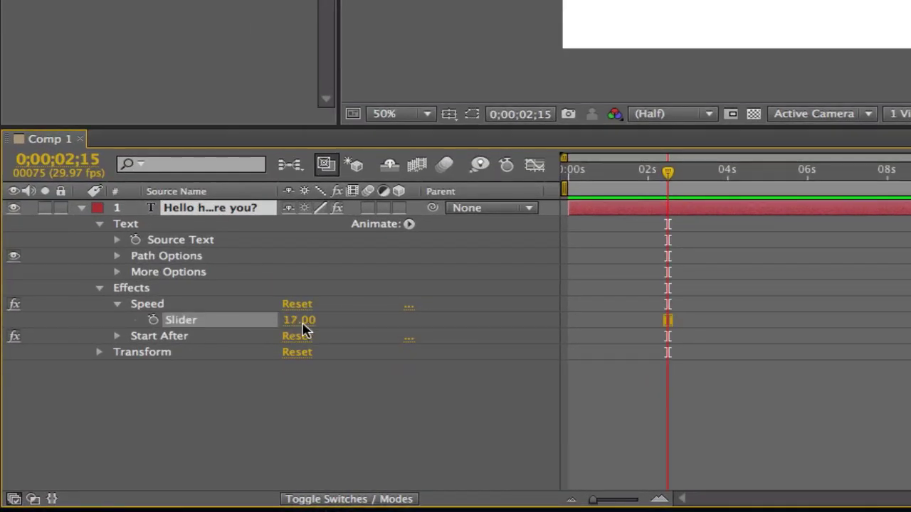
{"action": "key", "text": "super+z"}
- Set Start After to 1.00 and scrub to check the earlier typing start
{"action": "left_click", "coordinate": [54, 433]}
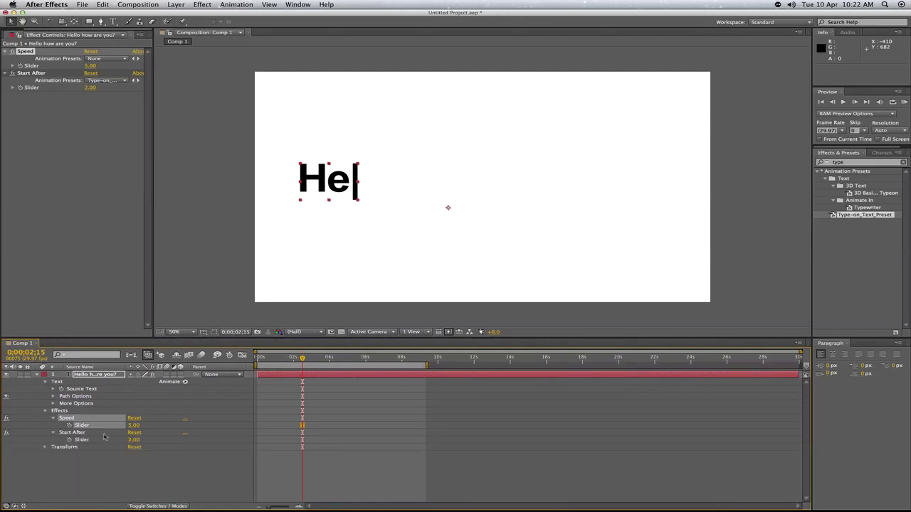
{"action": "left_click", "coordinate": [134, 440]}
{"action": "type", "text": "1"}
{"action": "key", "text": "Return"}
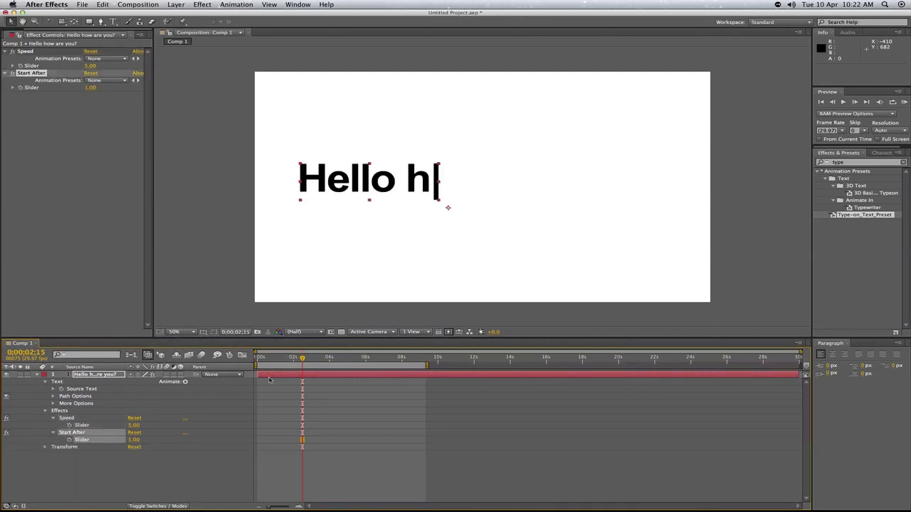
{"action": "left_click_drag", "start_coordinate": [292, 360], "coordinate": [313, 358]}
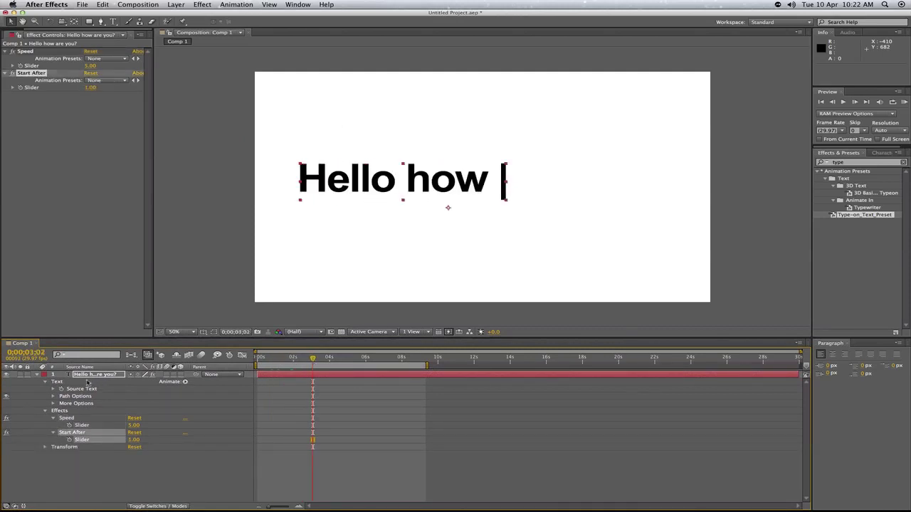
{"action": "left_click", "coordinate": [60, 410]}
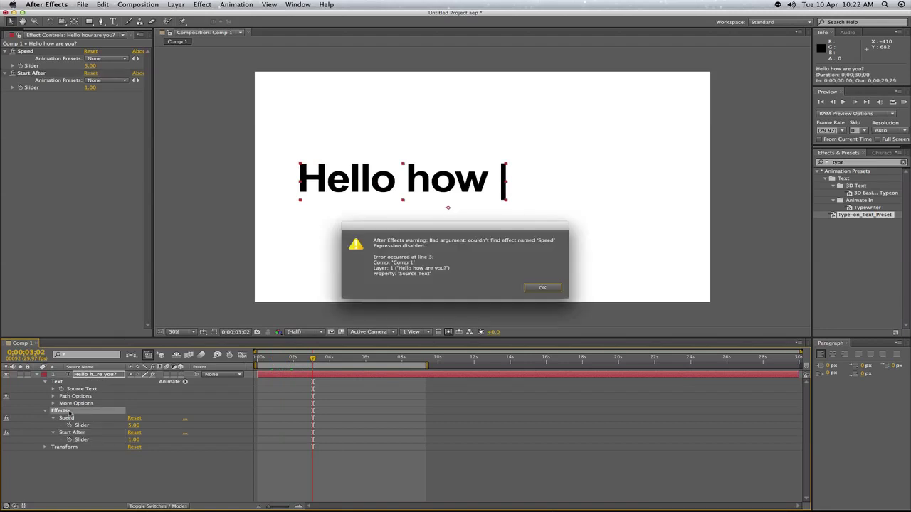
- Dismiss the warning, delete the type-on effects, and apply the Typewriter preset instead
{"action": "left_click", "coordinate": [554, 290]}
{"action": "key", "text": "Delete"}
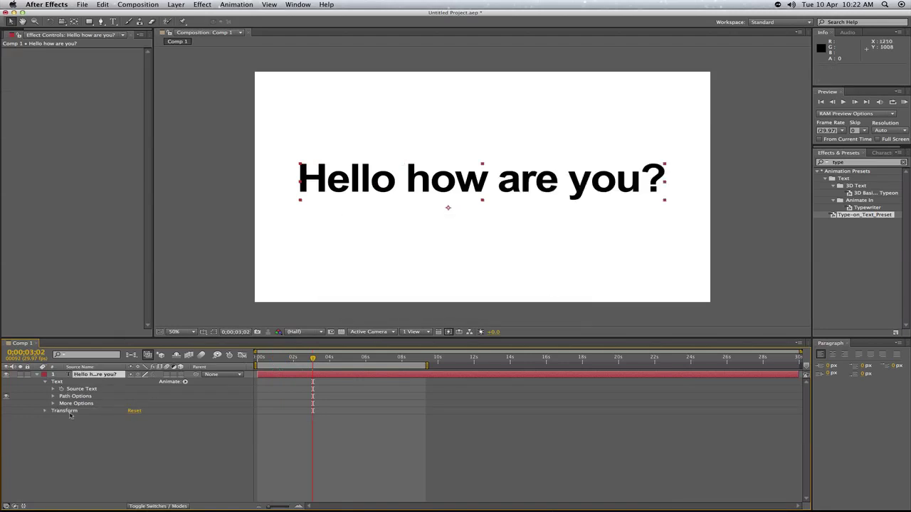
{"action": "left_click", "coordinate": [69, 412]}
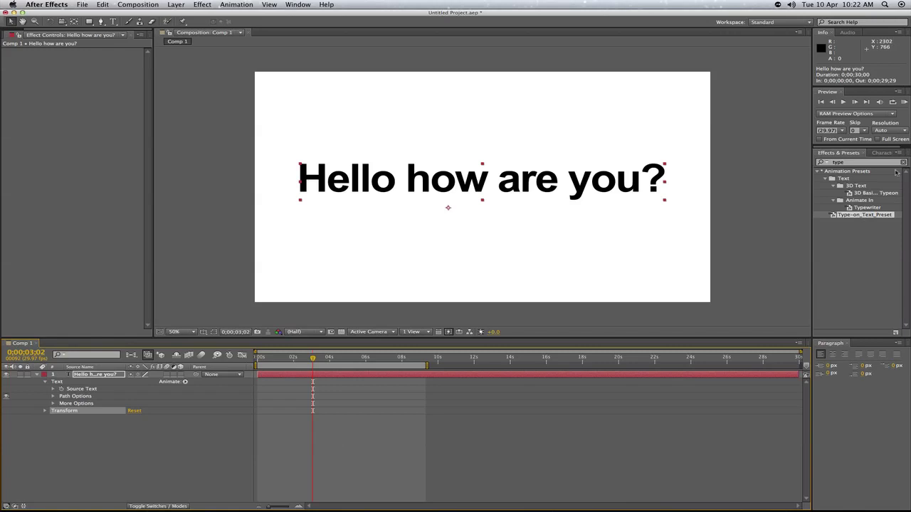
{"action": "left_click_drag", "start_coordinate": [870, 211], "coordinate": [403, 193]}
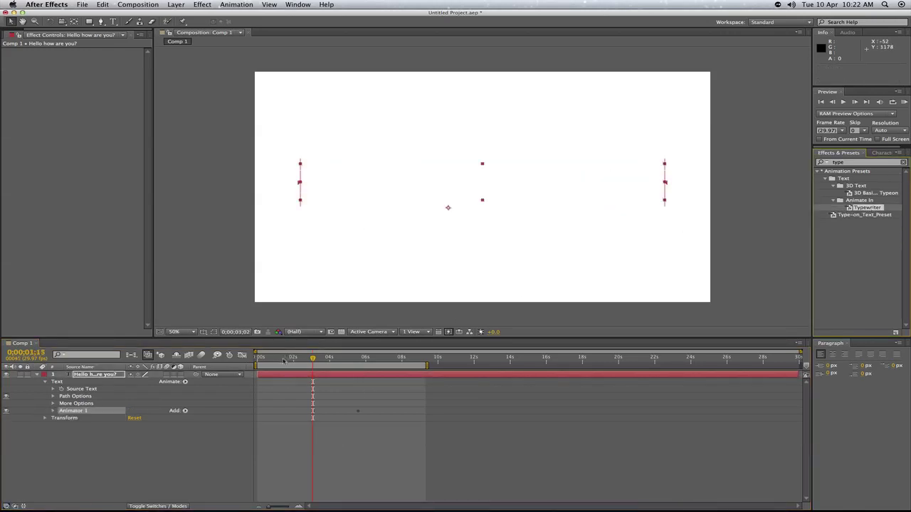
{"action": "left_click_drag", "start_coordinate": [287, 357], "coordinate": [248, 366]}
- Pull the final Range Selector Start keyframe earlier to 0;00;03;22 for faster typing
{"action": "left_click", "coordinate": [53, 410]}
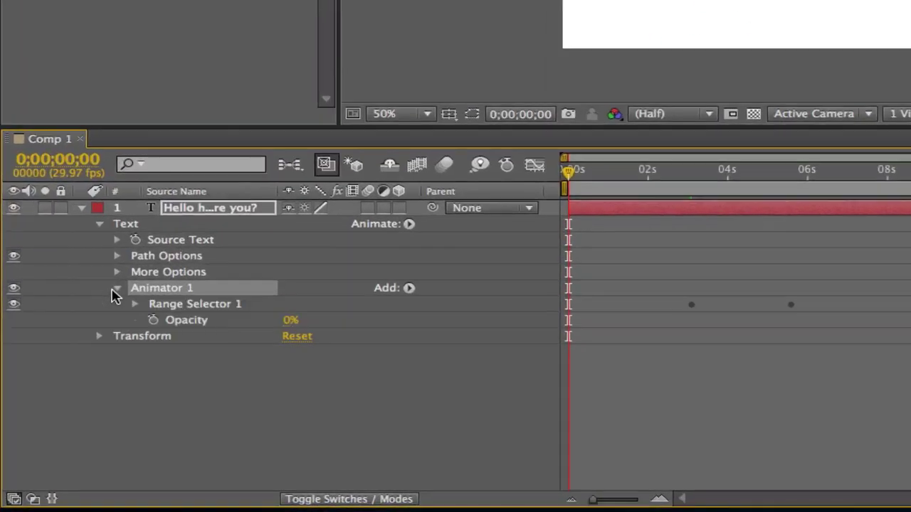
{"action": "left_click", "coordinate": [135, 304]}
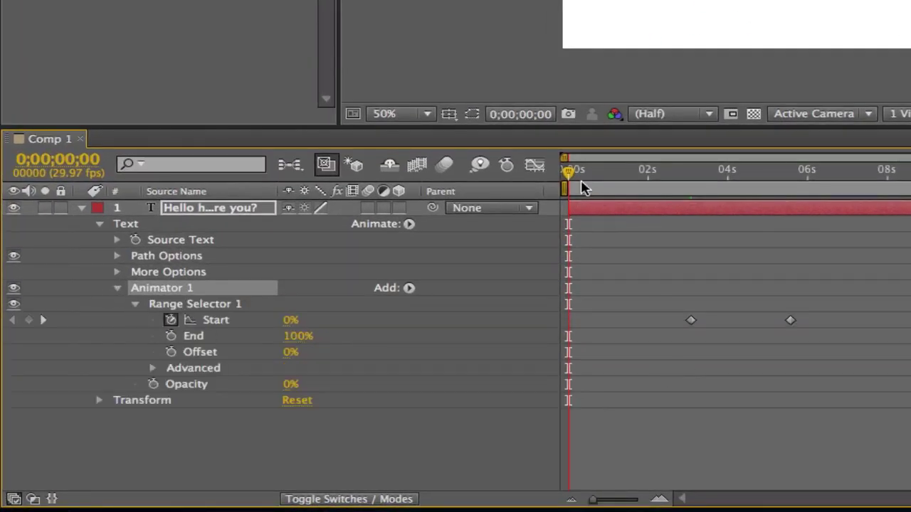
{"action": "left_click_drag", "start_coordinate": [584, 187], "coordinate": [727, 225]}
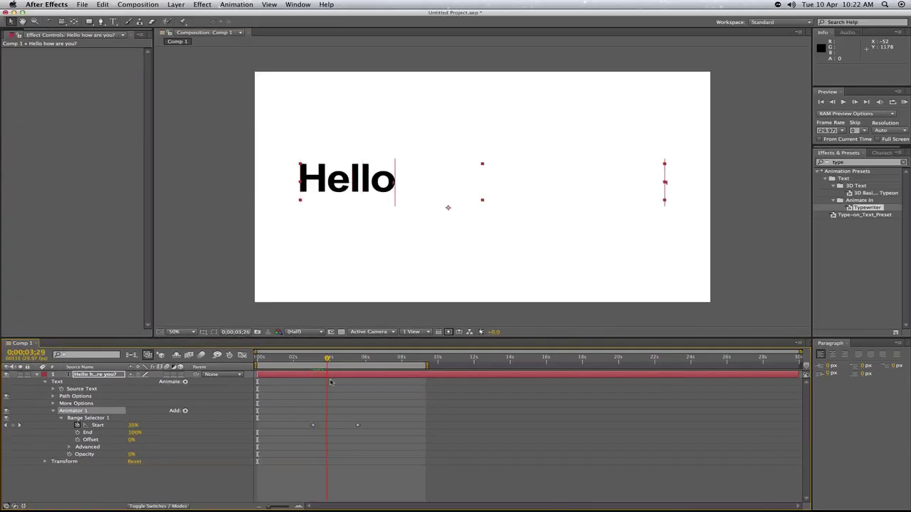
{"action": "left_click_drag", "start_coordinate": [330, 383], "coordinate": [370, 459]}
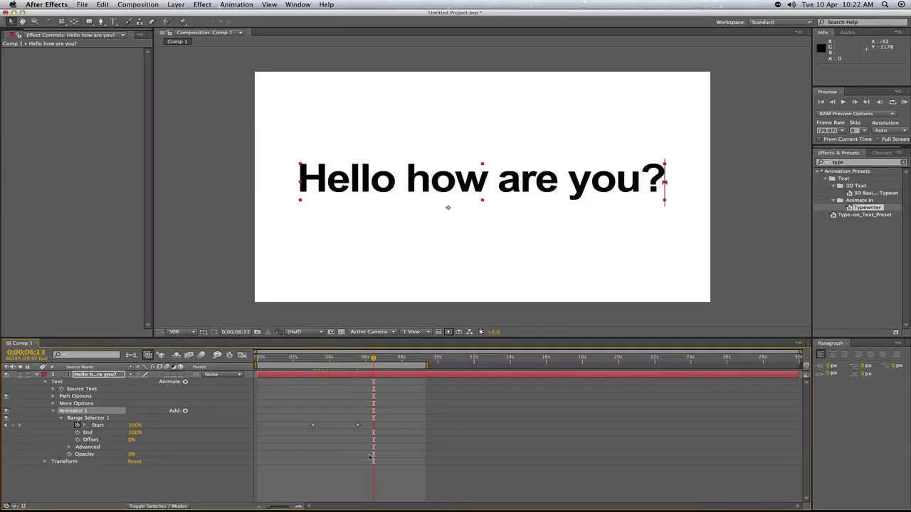
{"action": "left_click_drag", "start_coordinate": [349, 412], "coordinate": [321, 427]}
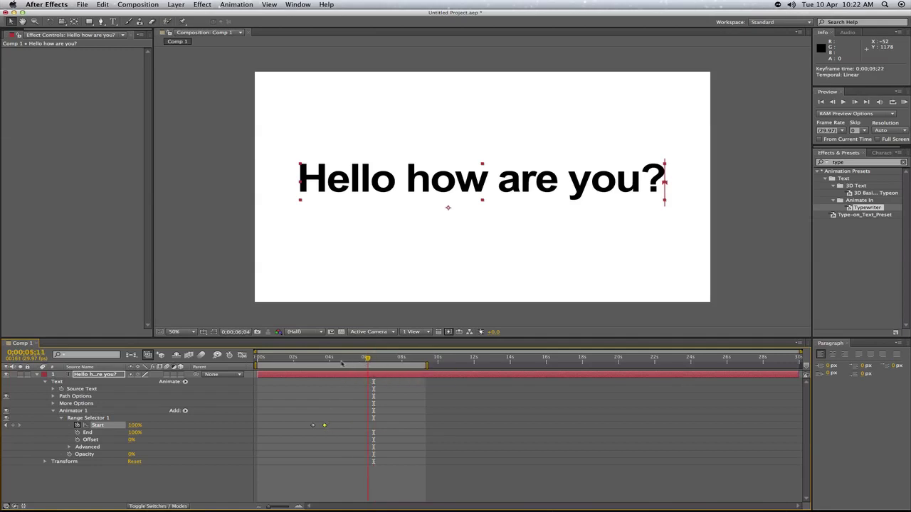
{"action": "left_click_drag", "start_coordinate": [370, 359], "coordinate": [308, 367]}
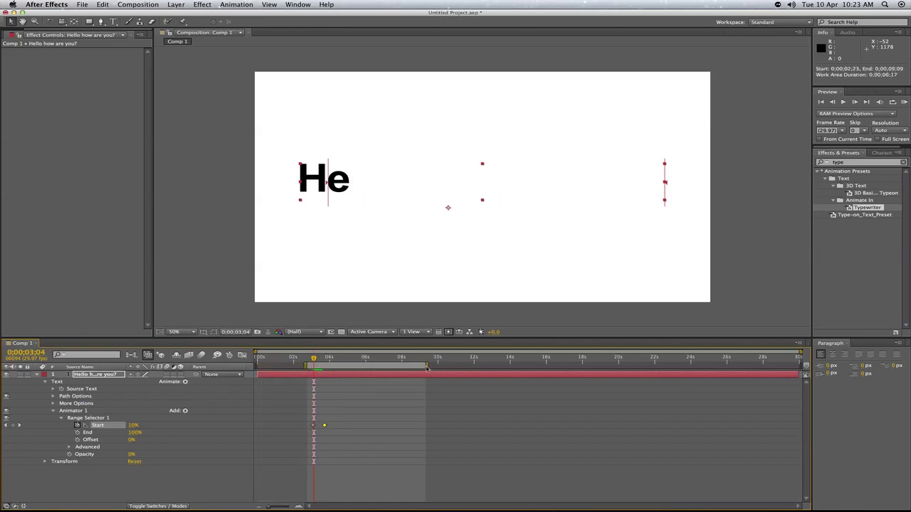
{"action": "mouse_move", "coordinate": [426, 366]}
{"action": "left_mouse_down"}
{"action": "mouse_move", "coordinate": [357, 367]}
{"action": "mouse_move", "coordinate": [331, 392]}
{"action": "left_mouse_up"}
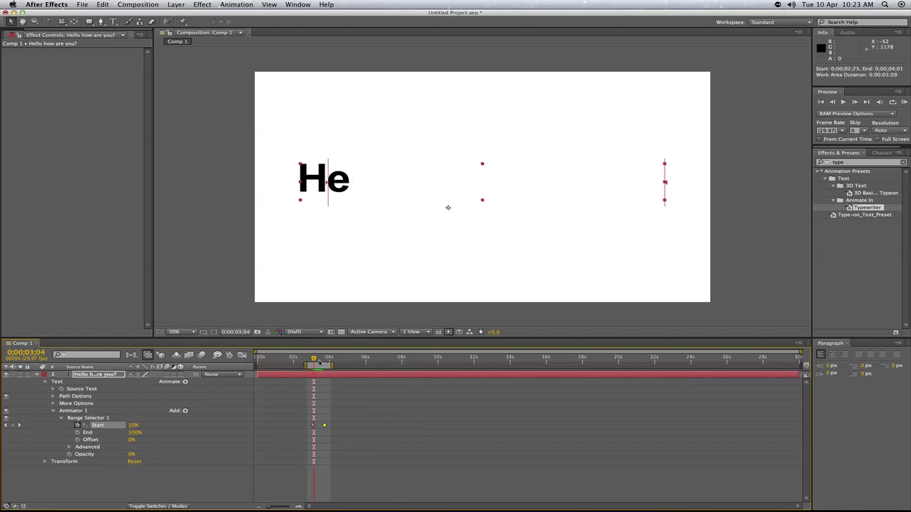
{"action": "key", "text": "KP_0"}
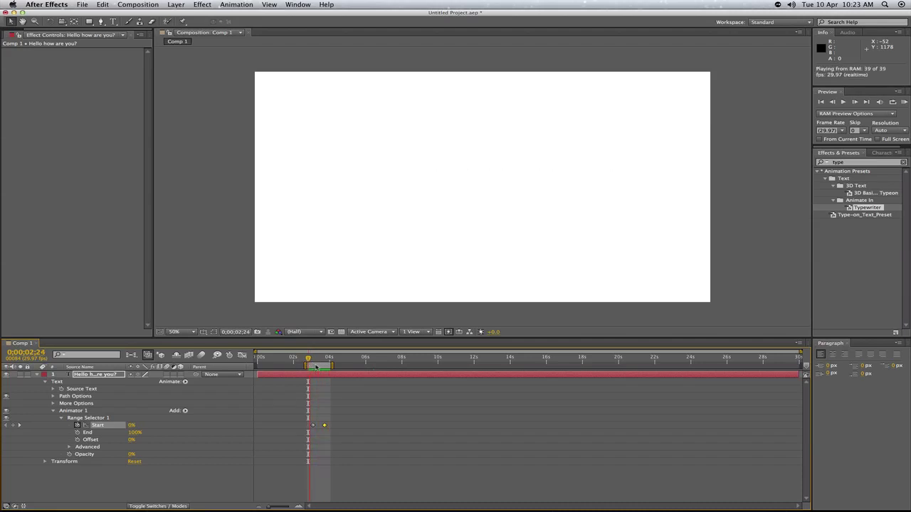
{"action": "key", "text": "space"}
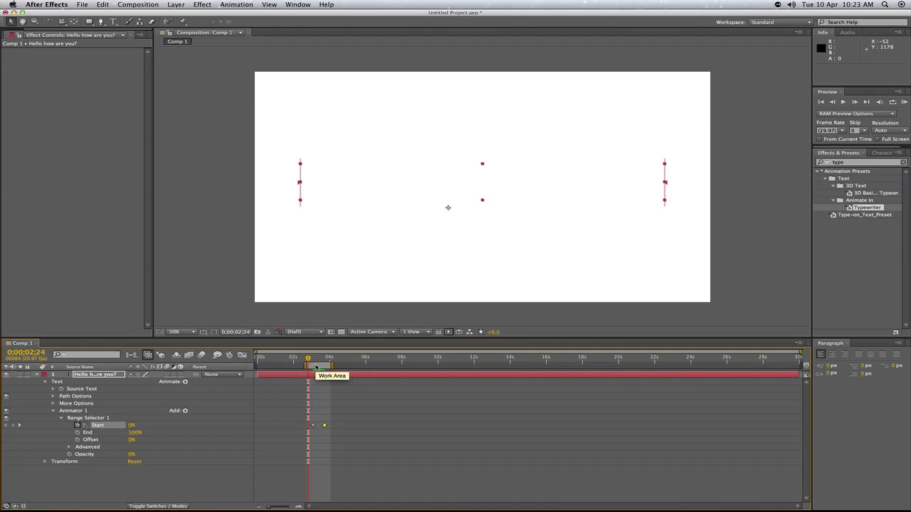